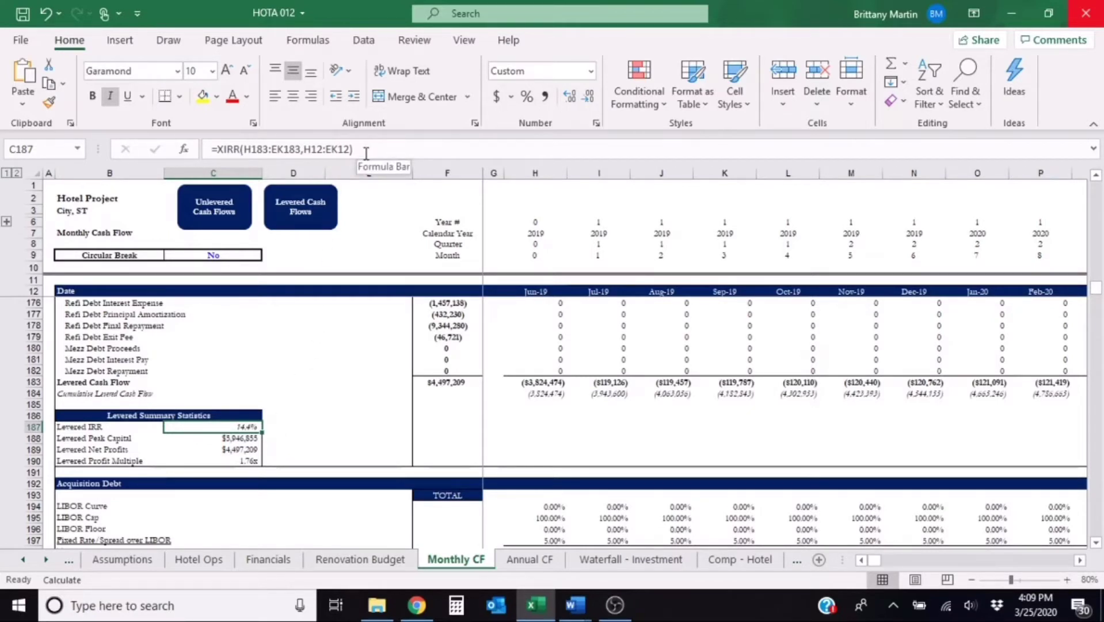
# - Review the levered XIRR formula's arguments, dates H12:EK12 and cash flows H183:EK183, without editing
pyautogui.click(387, 149)
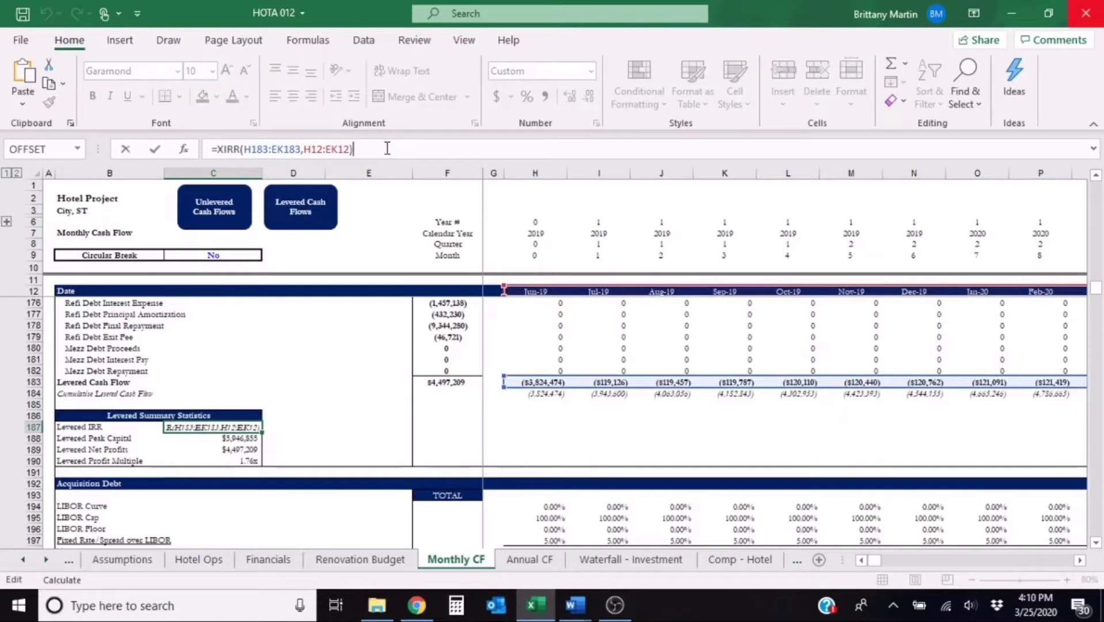
pyautogui.click(267, 149)
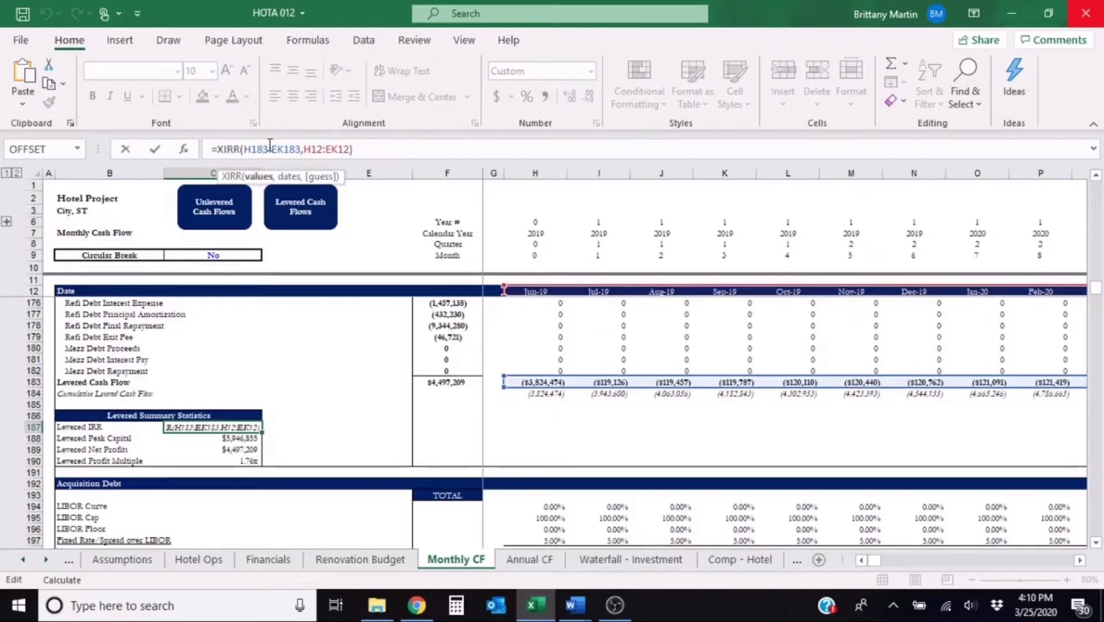
pyautogui.click(320, 149)
pyautogui.click(249, 149)
pyautogui.press('Escape')
# - Inspect the row 183 levered cash flows and the Jun-19 and Jul-19 date formulas in H12 and I12
pyautogui.click(537, 383)
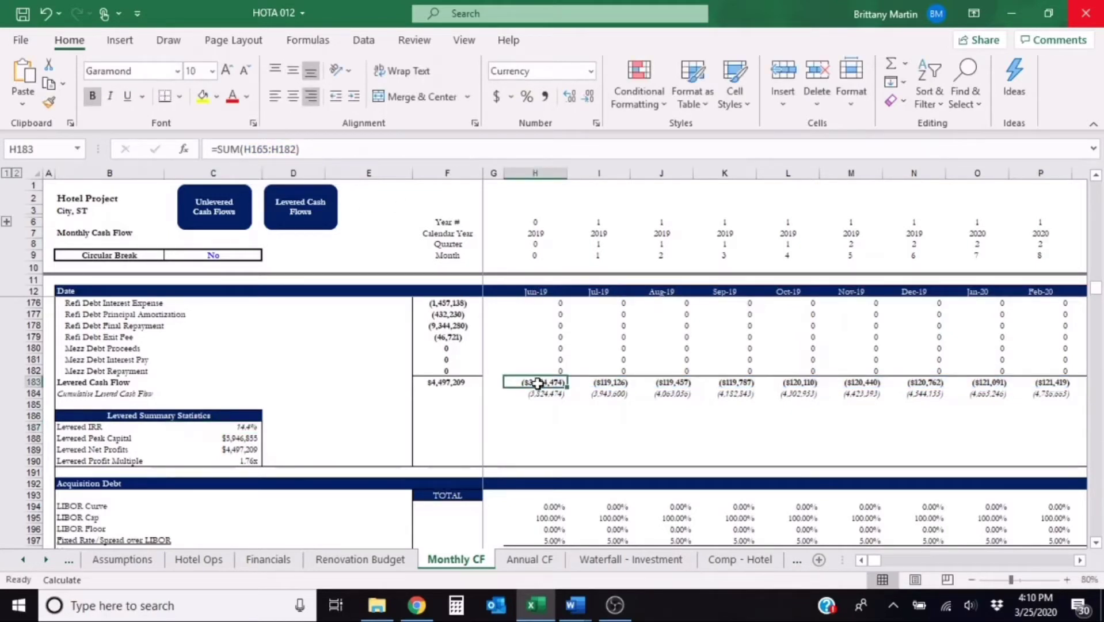
pyautogui.press('Right')
pyautogui.press('Right')
pyautogui.press('Right')
pyautogui.press('Right')
pyautogui.press('Right')
pyautogui.press('Right')
pyautogui.press('Right')
pyautogui.press('Right')
pyautogui.press('Right')
pyautogui.press('Right')
pyautogui.press('Right')
pyautogui.press('Right')
pyautogui.press('Right')
pyautogui.press('Right')
pyautogui.press('Right')
pyautogui.press('Right')
pyautogui.press('Right')
pyautogui.press('Right')
pyautogui.press('Right')
pyautogui.press('Right')
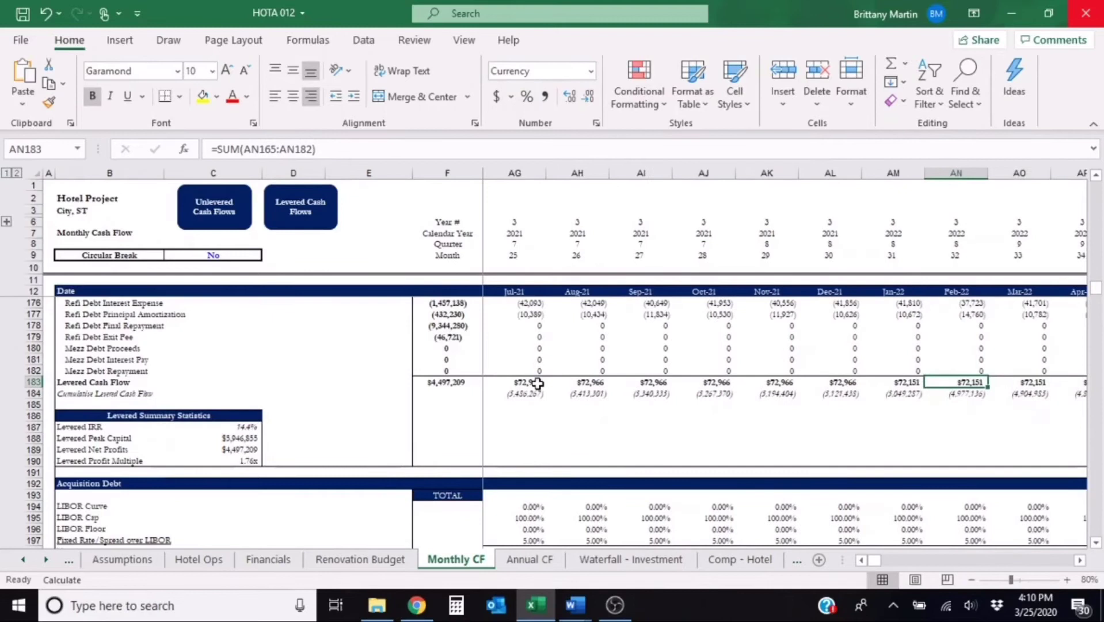
pyautogui.press('Left')
pyautogui.press('Left')
pyautogui.press('Left')
pyautogui.press('Left')
pyautogui.press('Left')
pyautogui.press('Left')
pyautogui.press('Left')
pyautogui.press('Left')
pyautogui.press('Left')
pyautogui.press('Left')
pyautogui.press('Left')
pyautogui.press('Left')
pyautogui.press('Left')
pyautogui.press('Left')
pyautogui.press('Left')
pyautogui.press('Left')
pyautogui.press('Left')
pyautogui.press('Left')
pyautogui.press('Left')
pyautogui.press('Left')
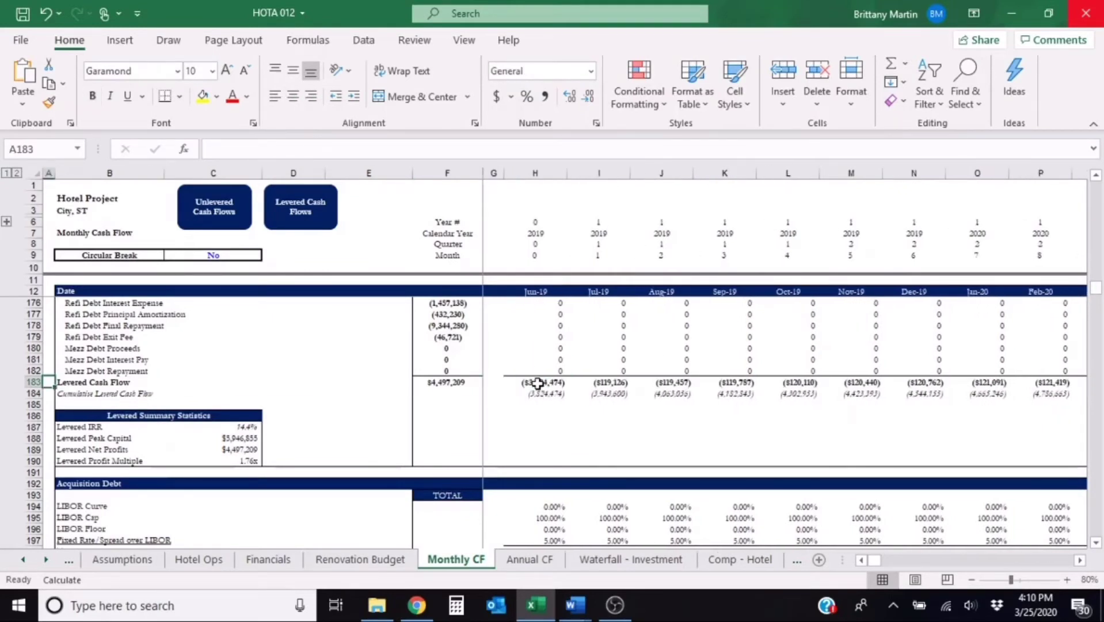
pyautogui.press('Right')
pyautogui.press('Right')
pyautogui.press('Right')
pyautogui.press('Right')
pyautogui.press('Right')
pyautogui.press('Right')
pyautogui.press('Right')
pyautogui.press('Right')
pyautogui.press('Right')
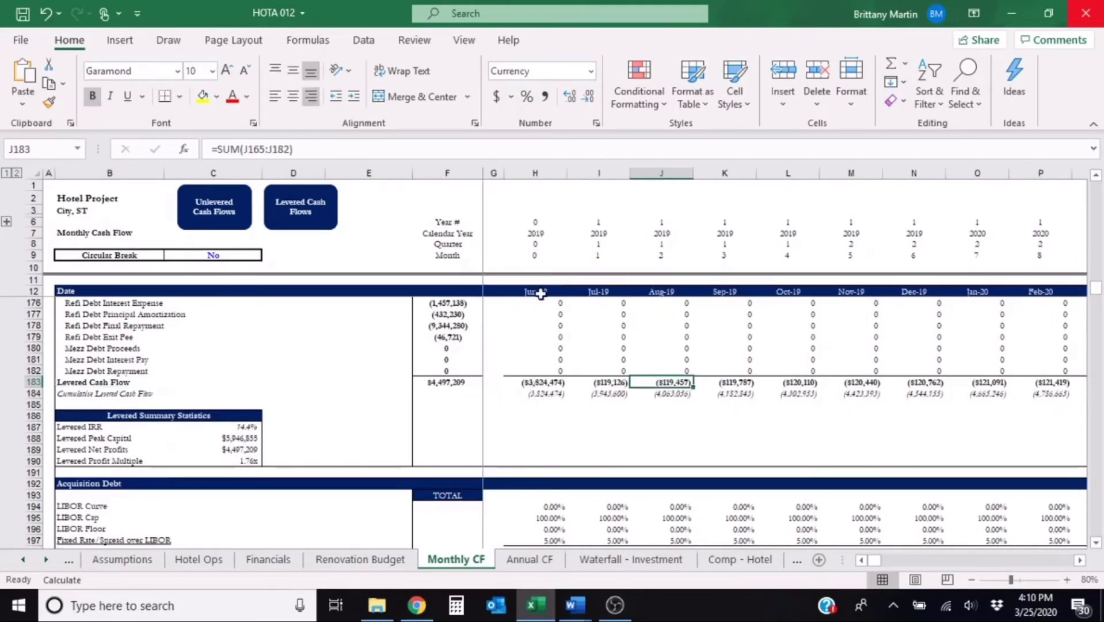
pyautogui.click(541, 293)
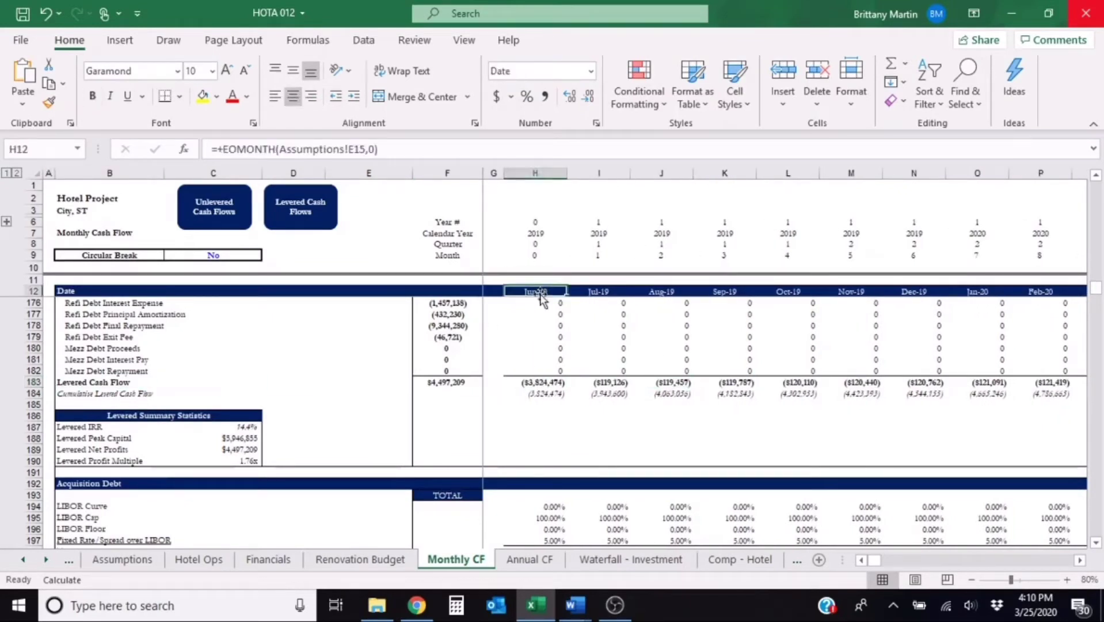
pyautogui.click(599, 293)
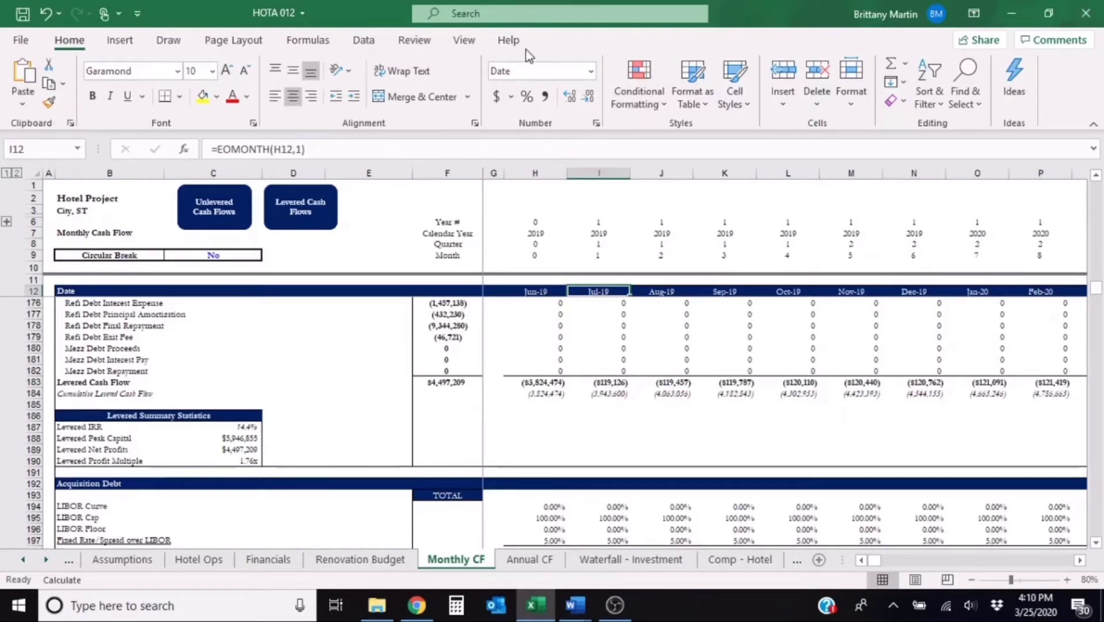
pyautogui.click(542, 380)
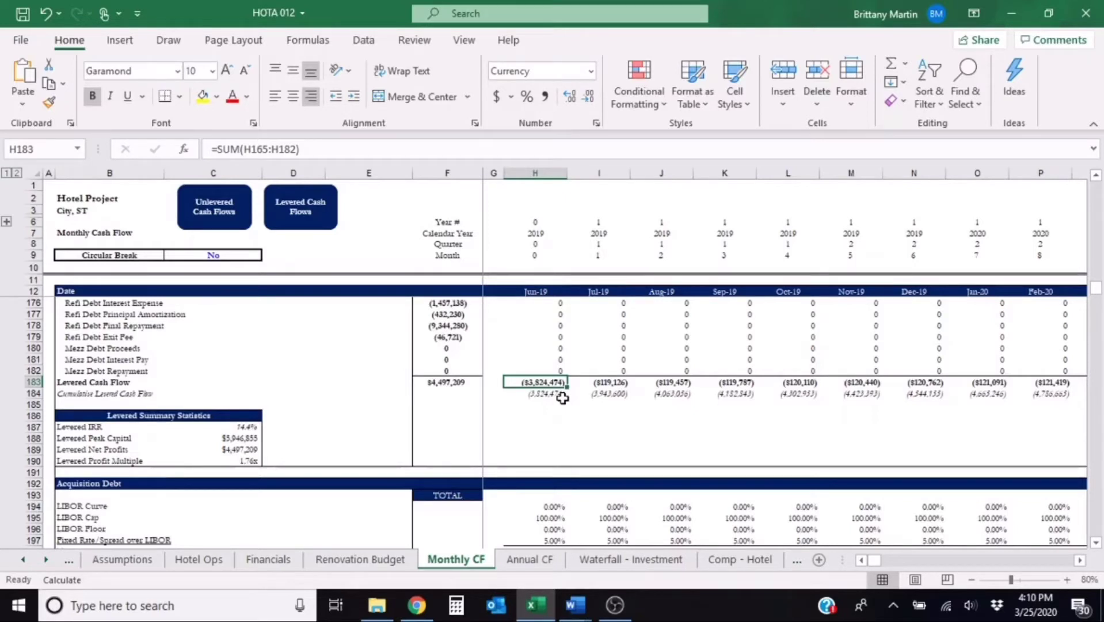
# - Enter =IRR(H183:EK183)*12 in D187, returning a 13.51% annualised IRR
pyautogui.click(294, 426)
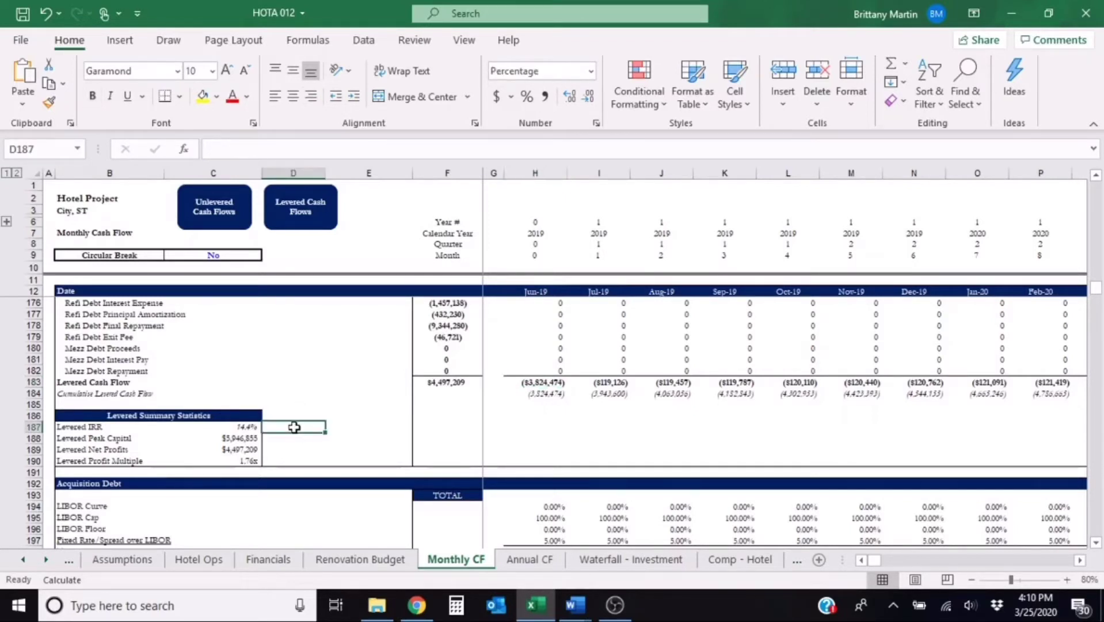
pyautogui.write('=')
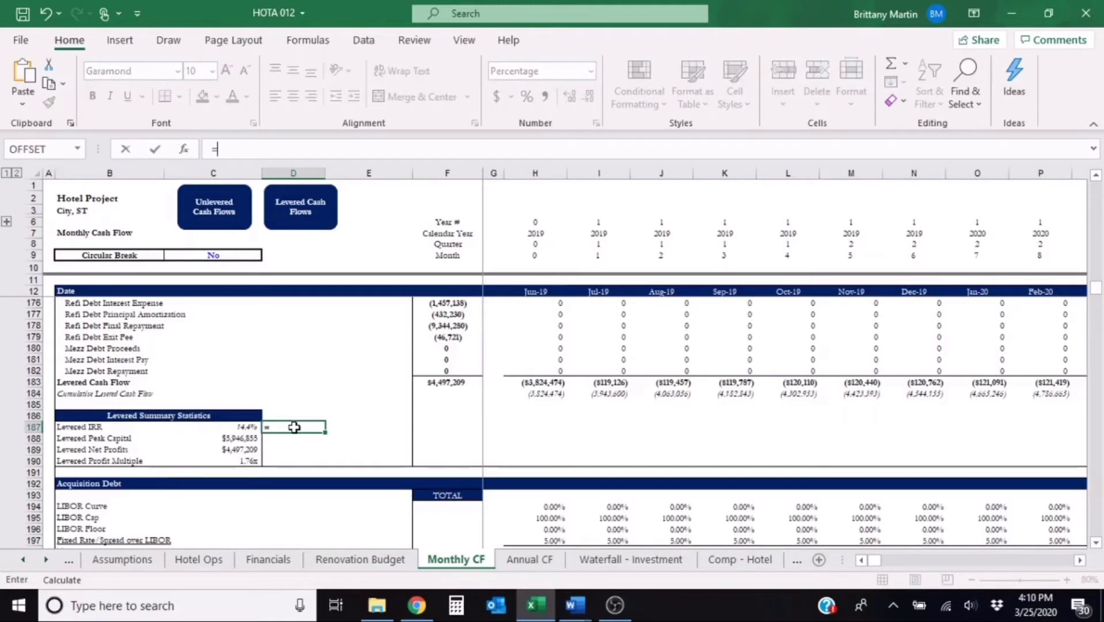
pyautogui.write('irr')
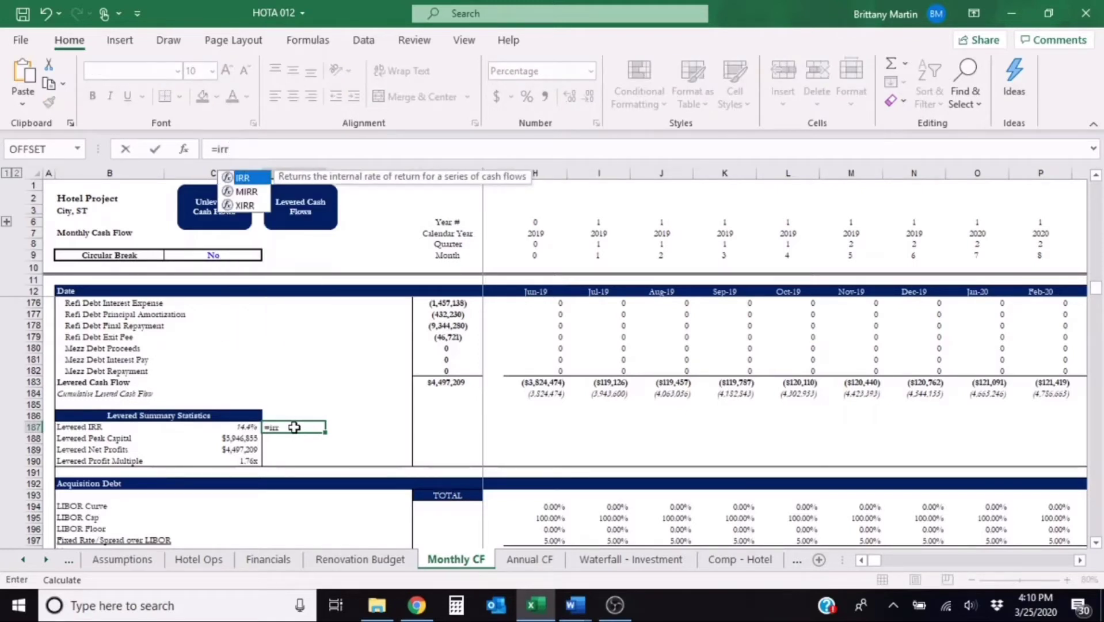
pyautogui.write('(')
pyautogui.click(541, 380)
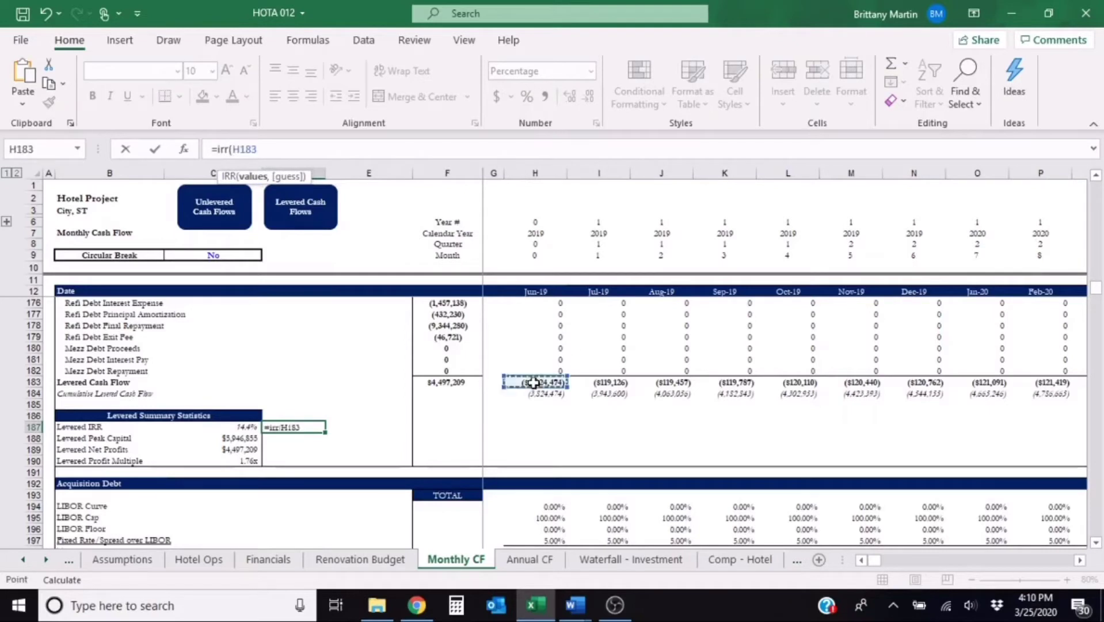
pyautogui.hotkey('ctrl', 'shift', 'Right')
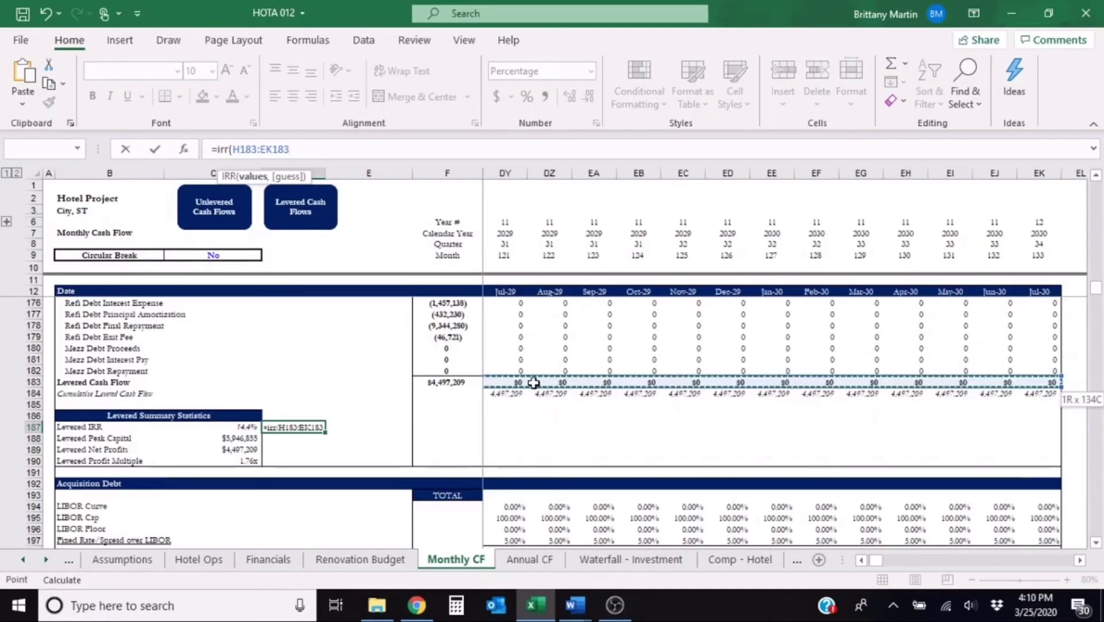
pyautogui.write(')*12')
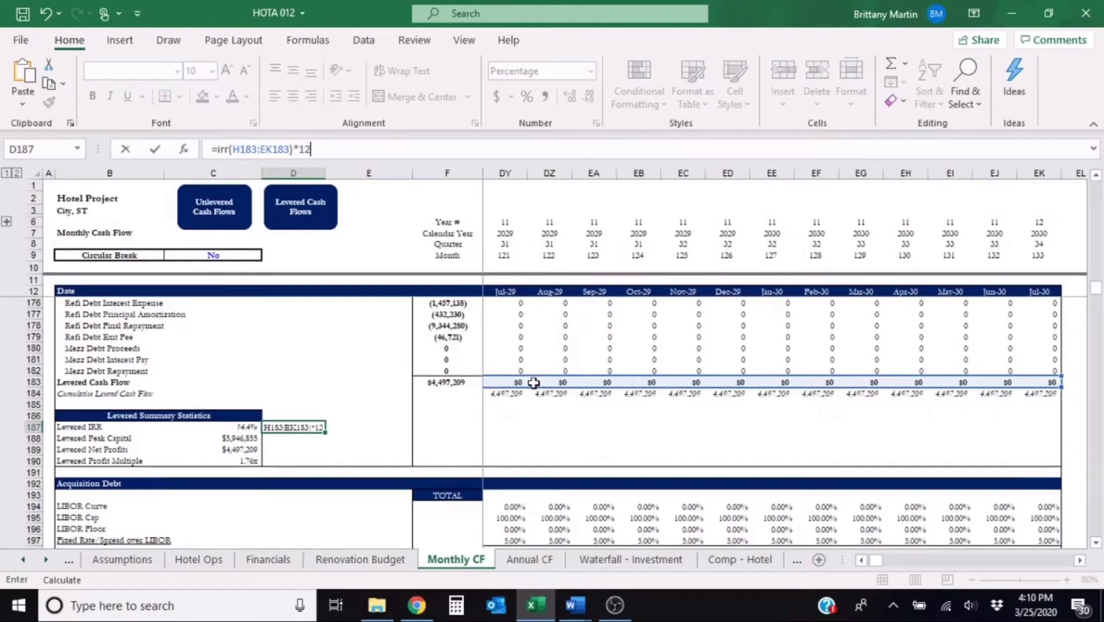
pyautogui.press('Return')
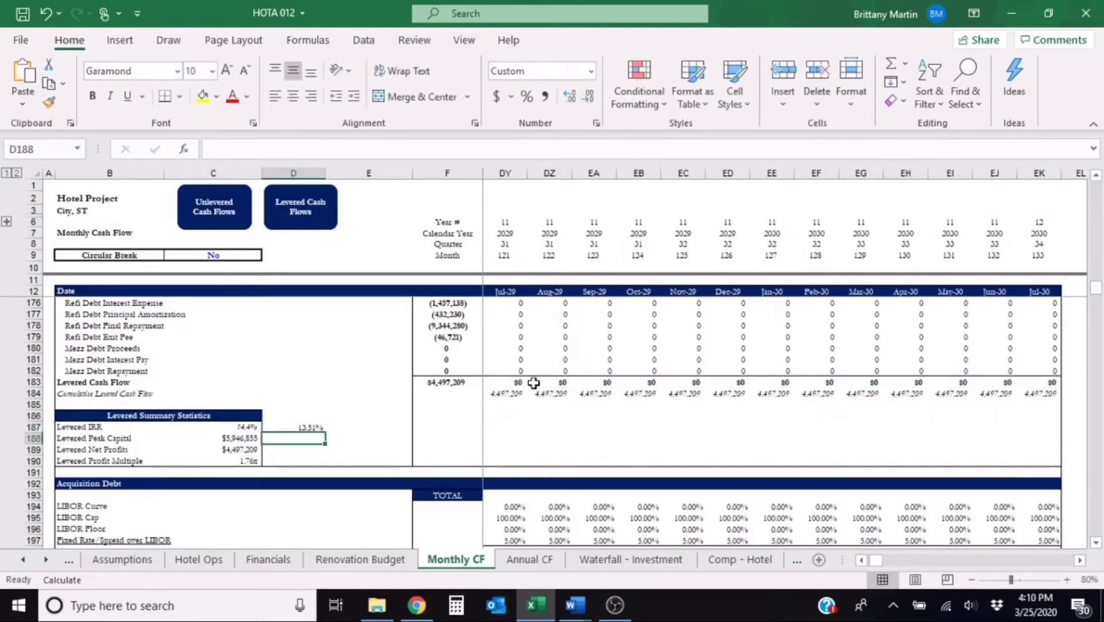
pyautogui.press('Up')
pyautogui.press('Right')
pyautogui.press('Right')
pyautogui.press('Right')
pyautogui.press('Left')
pyautogui.press('Left')
pyautogui.press('Left')
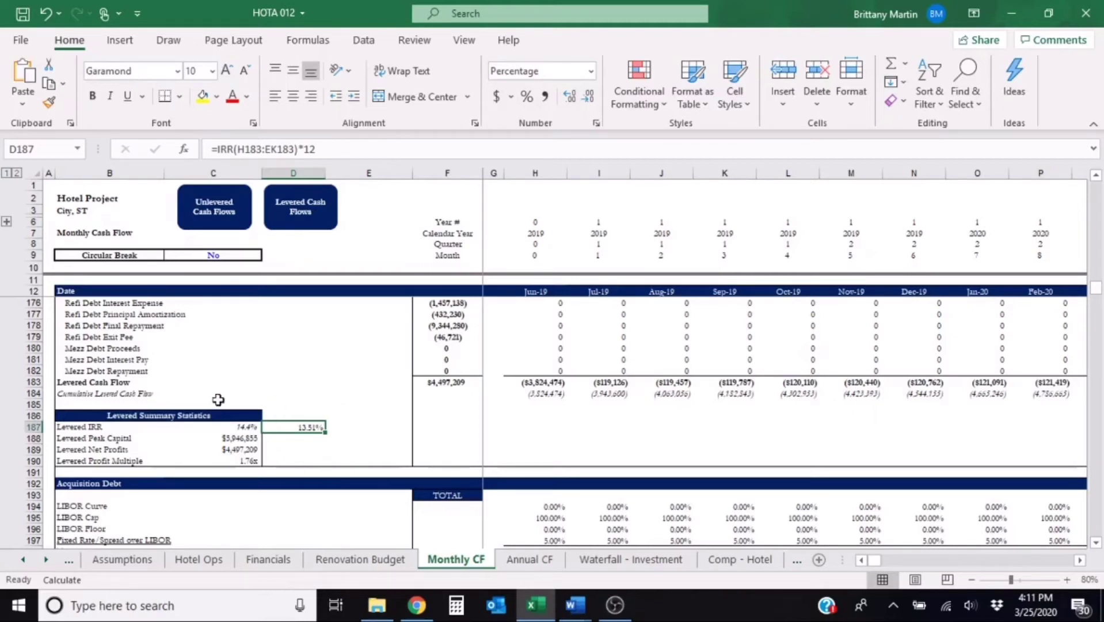
pyautogui.click(236, 429)
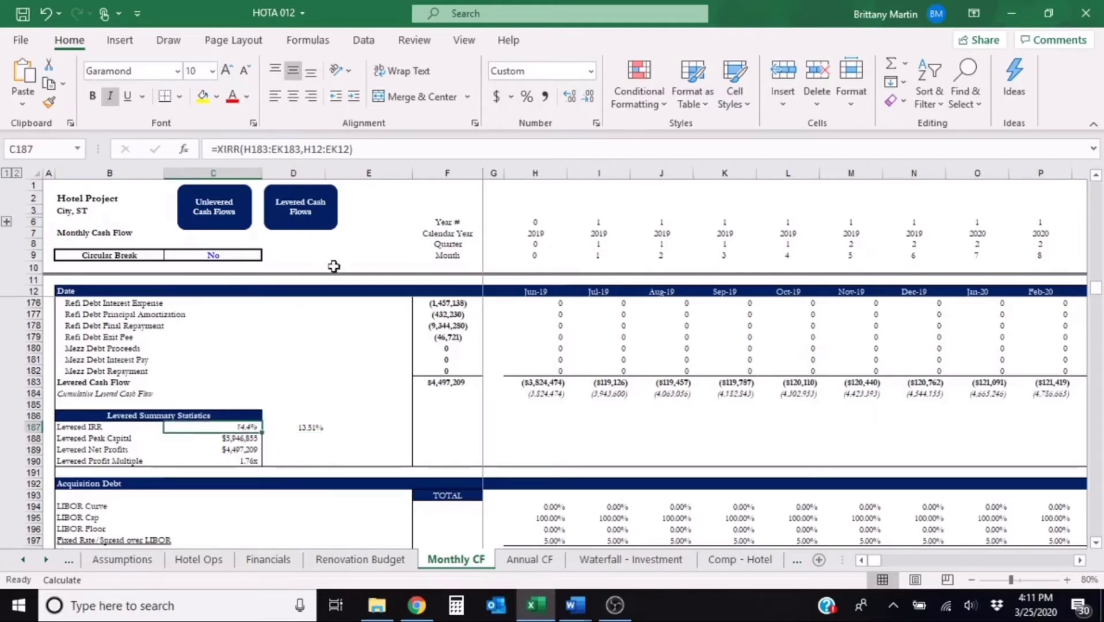
pyautogui.click(550, 291)
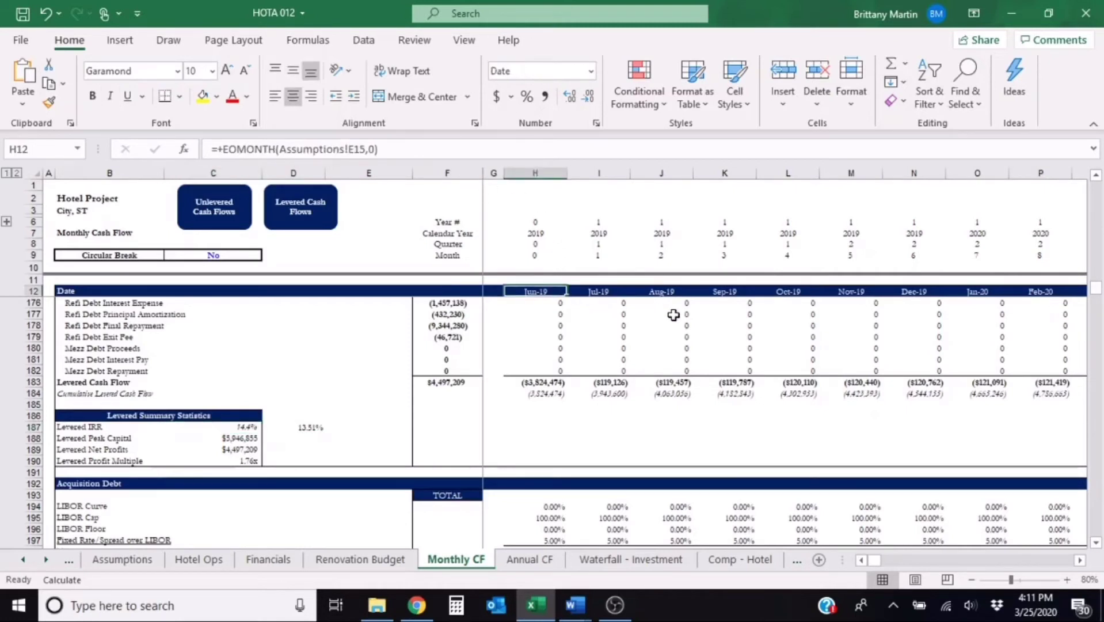
pyautogui.click(254, 429)
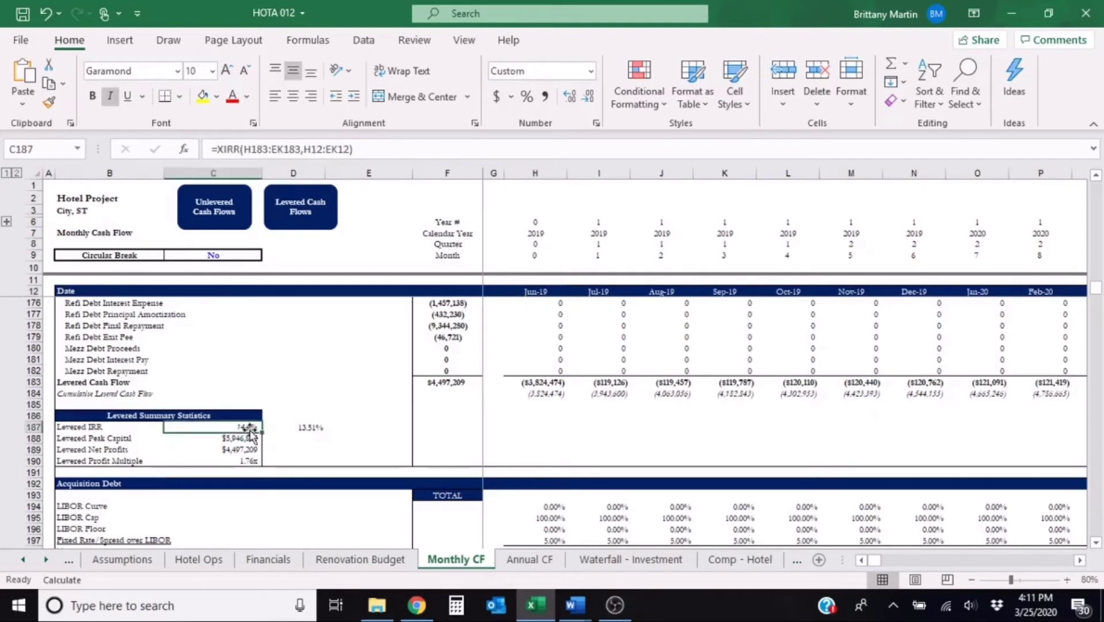
pyautogui.click(542, 291)
pyautogui.click(247, 427)
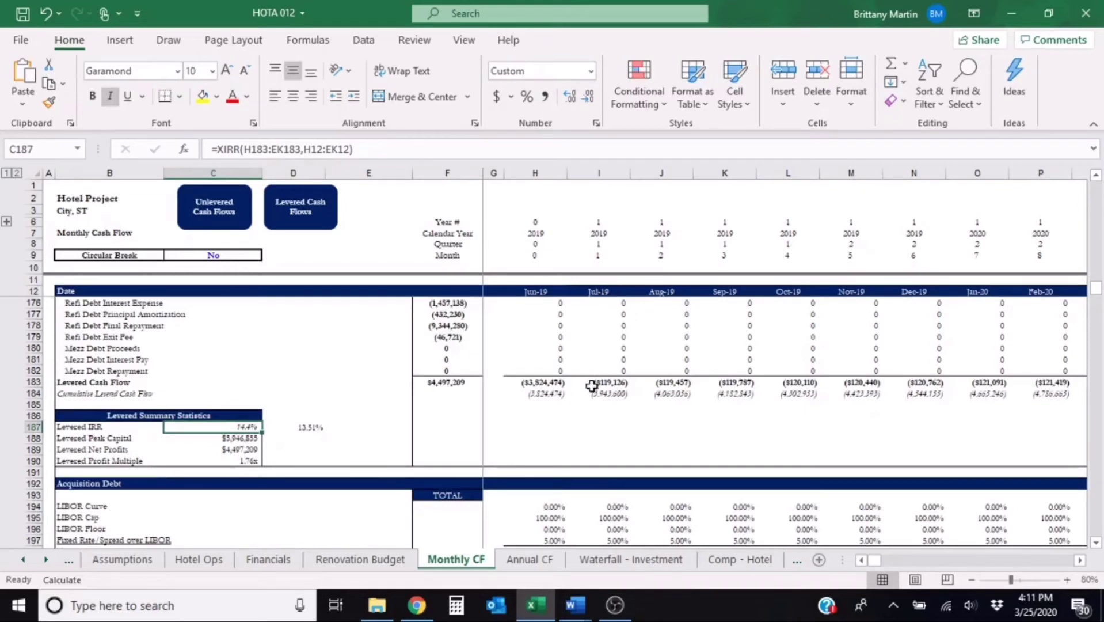
# - On the Waterfall - Investment sheet, view E24's 8.0% IRR Check formula =XIRR(E23:DU23,E8:DU8)
pyautogui.click(641, 560)
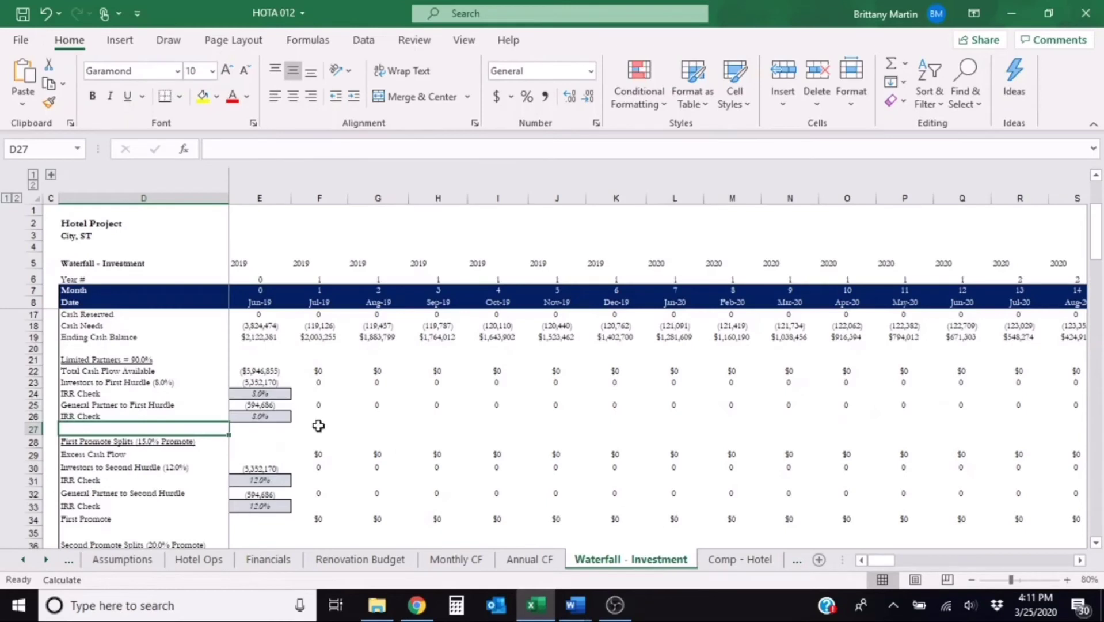
pyautogui.click(205, 397)
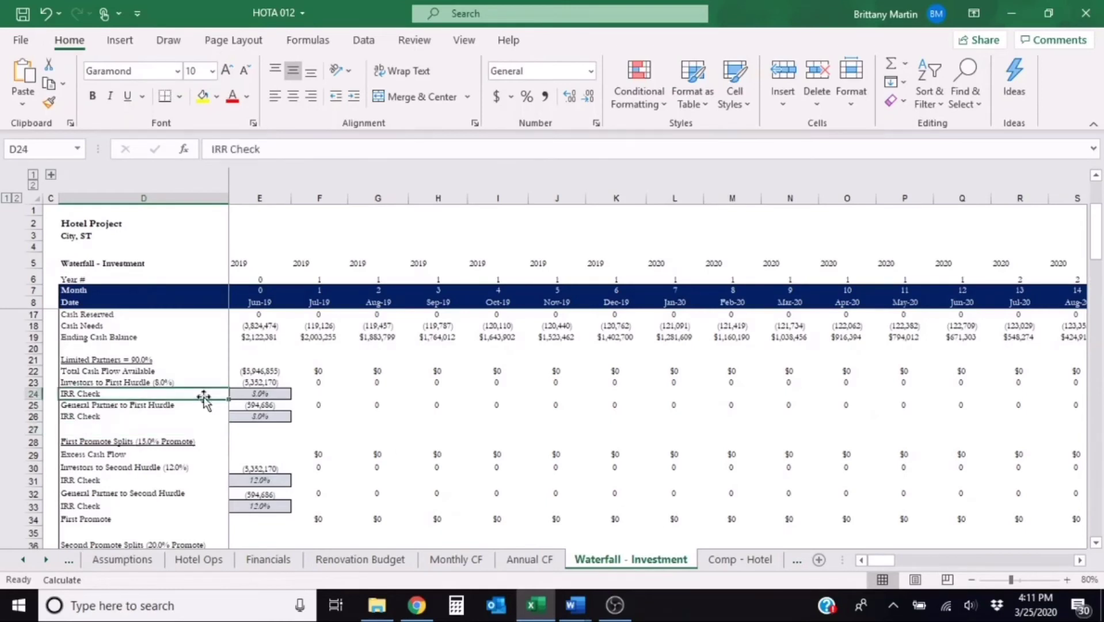
pyautogui.press('Right')
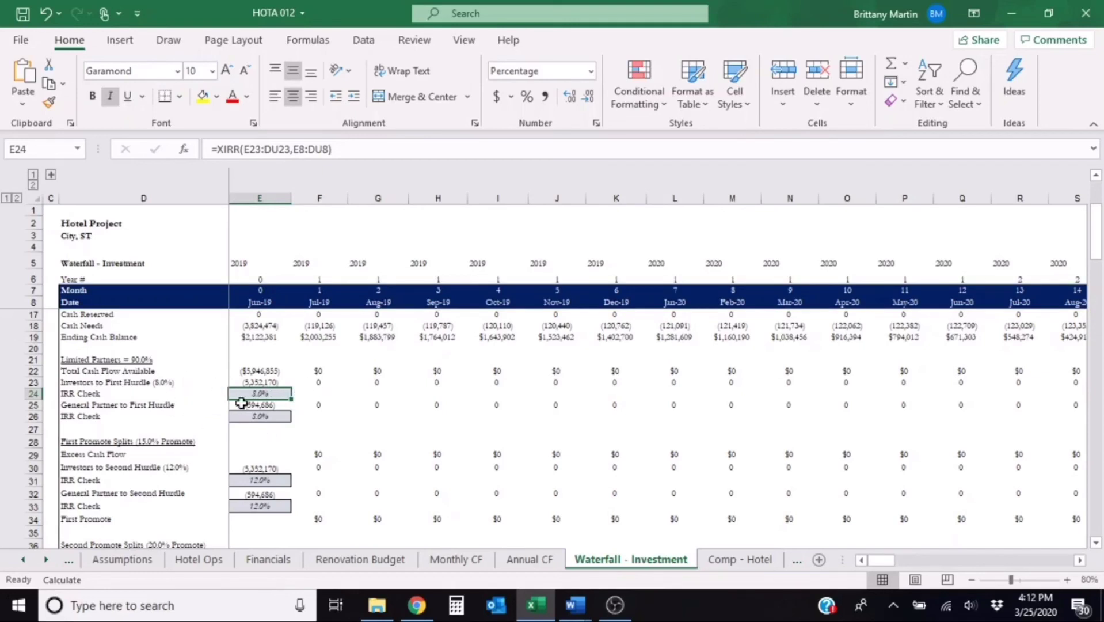
pyautogui.click(203, 392)
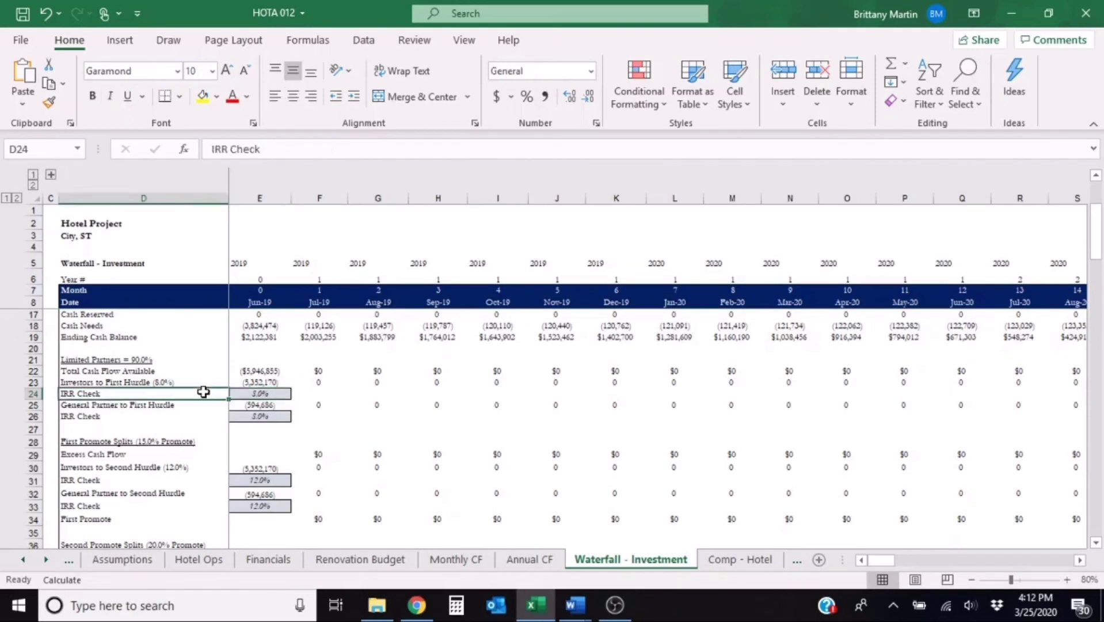
pyautogui.press('Right')
pyautogui.click(377, 150)
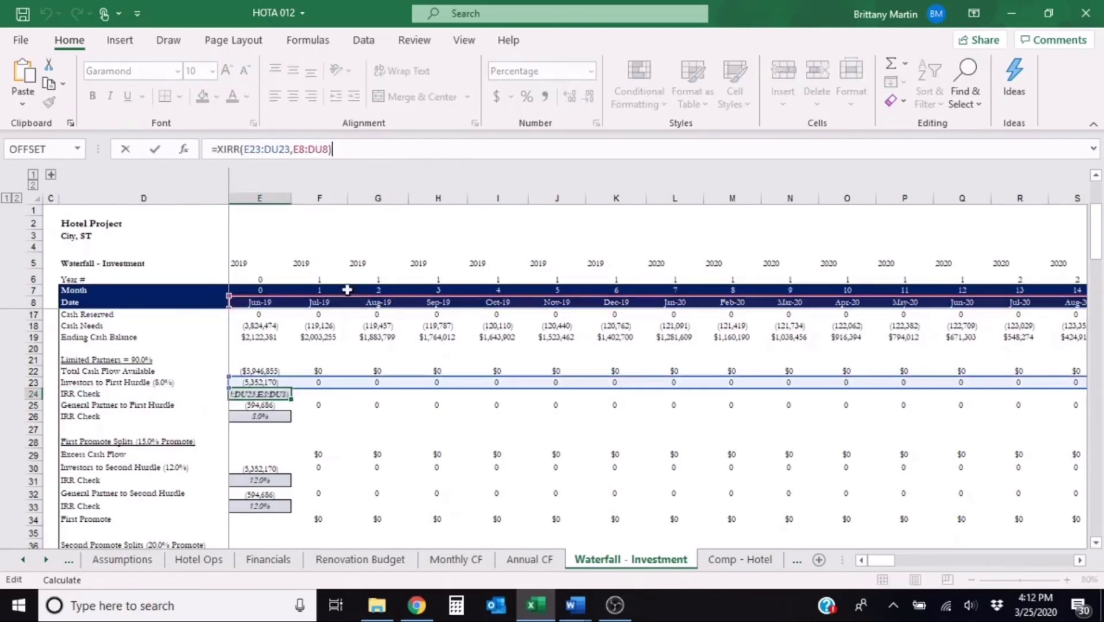
pyautogui.click(266, 394)
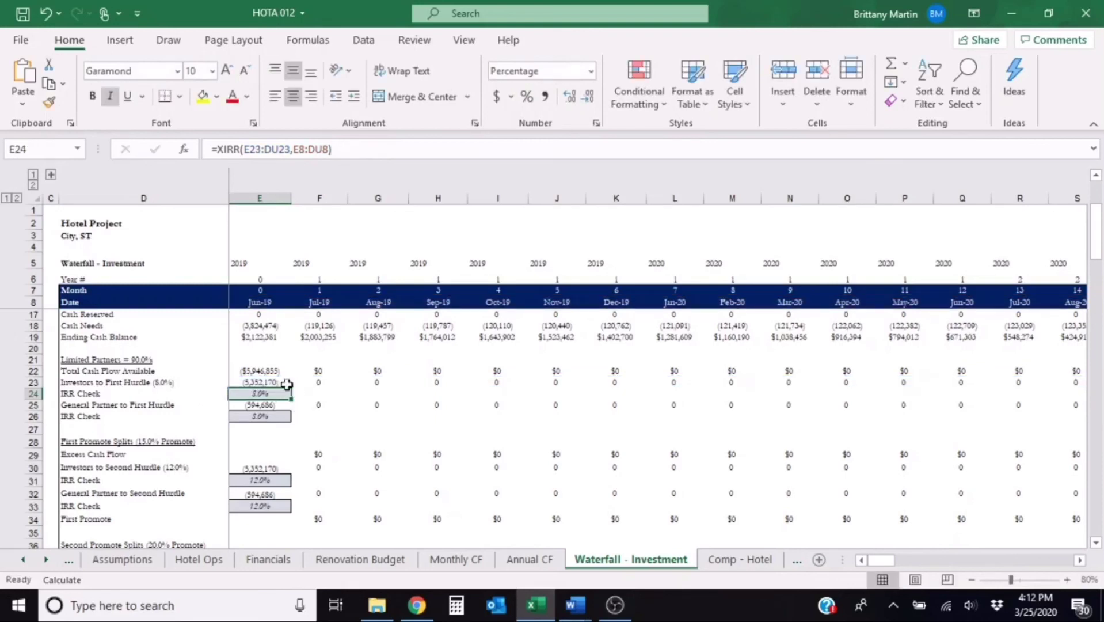
pyautogui.doubleClick(280, 391)
pyautogui.press('Escape')
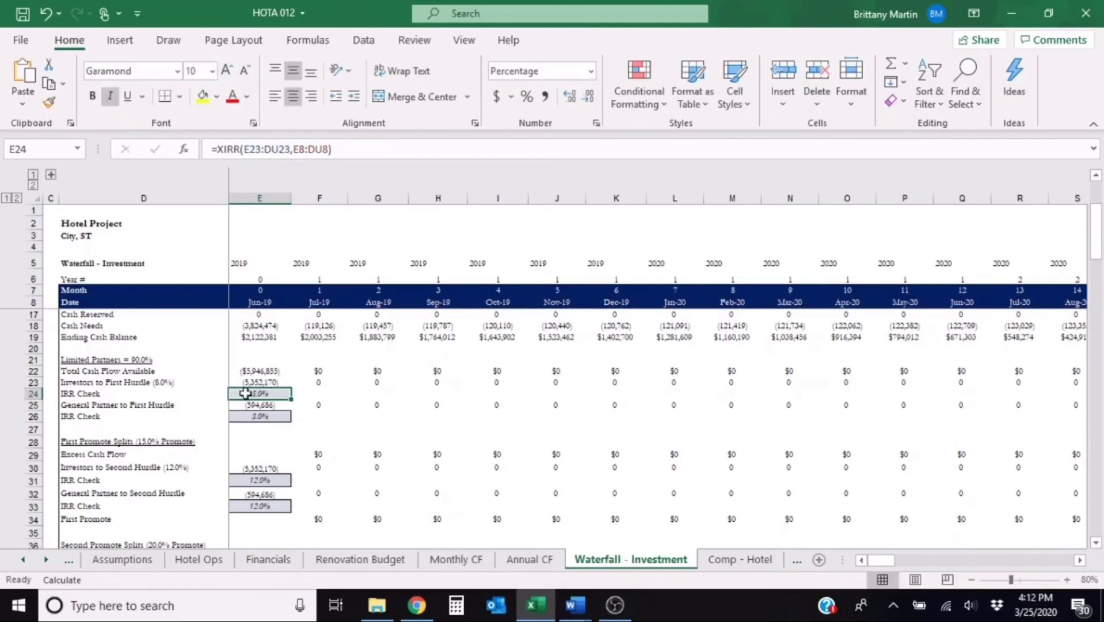